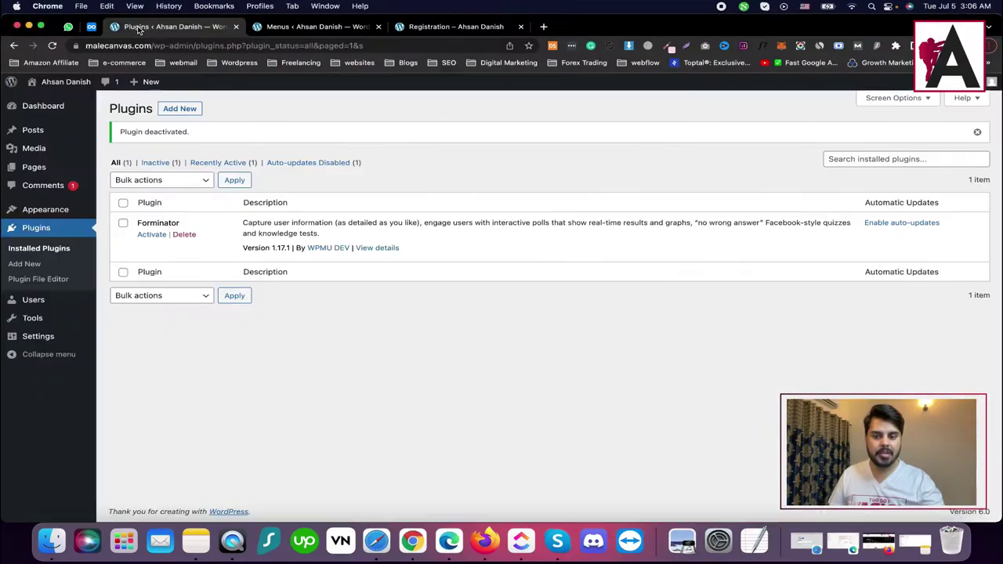
Open the All Users list, which shows only the admin account
mouse_move(37, 308)
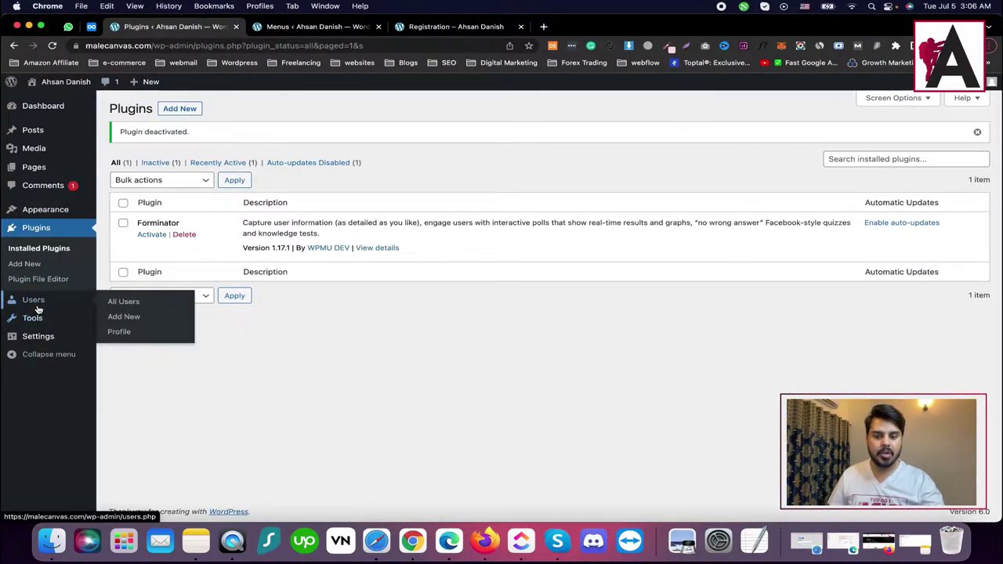
click(139, 309)
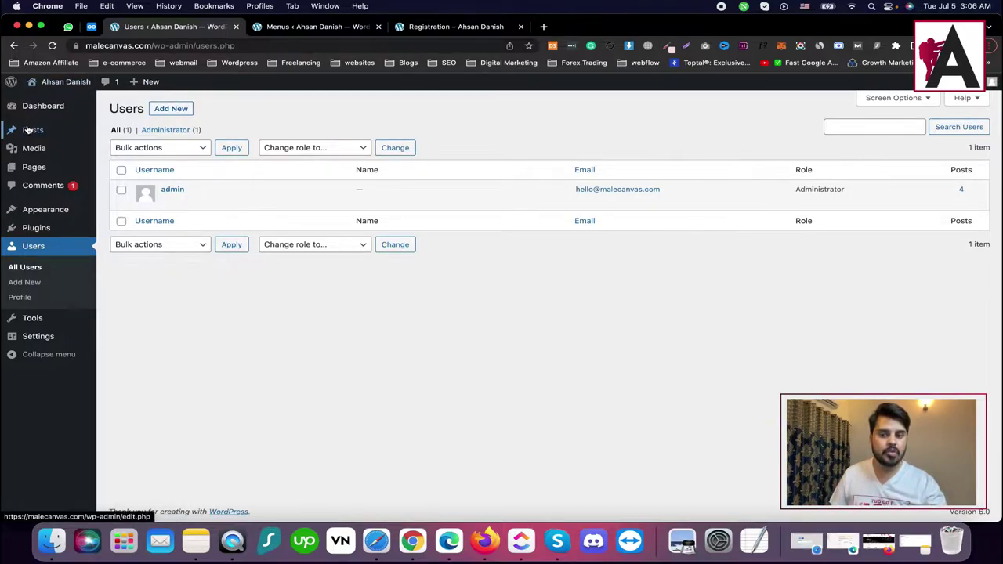
mouse_move(27, 130)
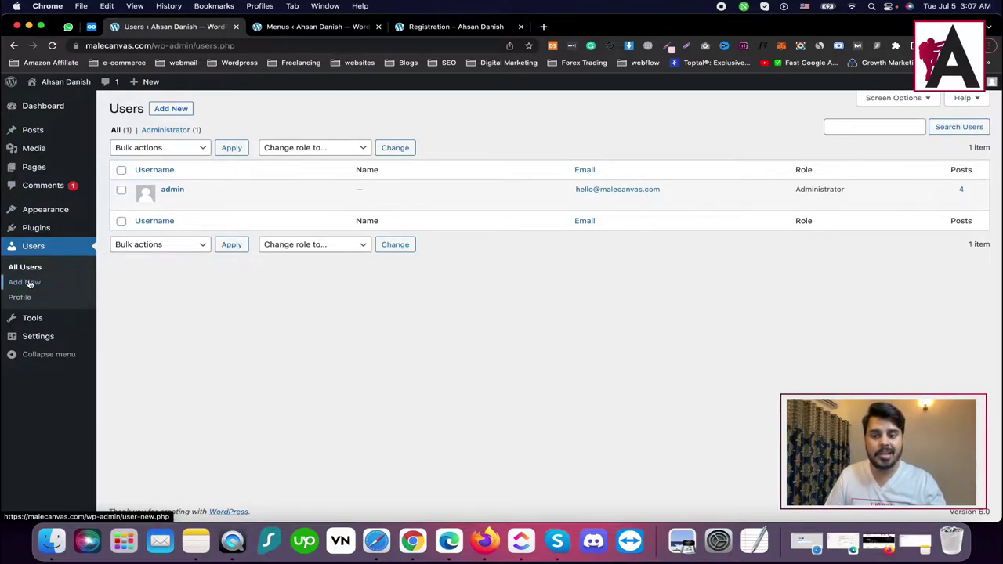
Open the Add New User form and enter the new user's username
click(29, 284)
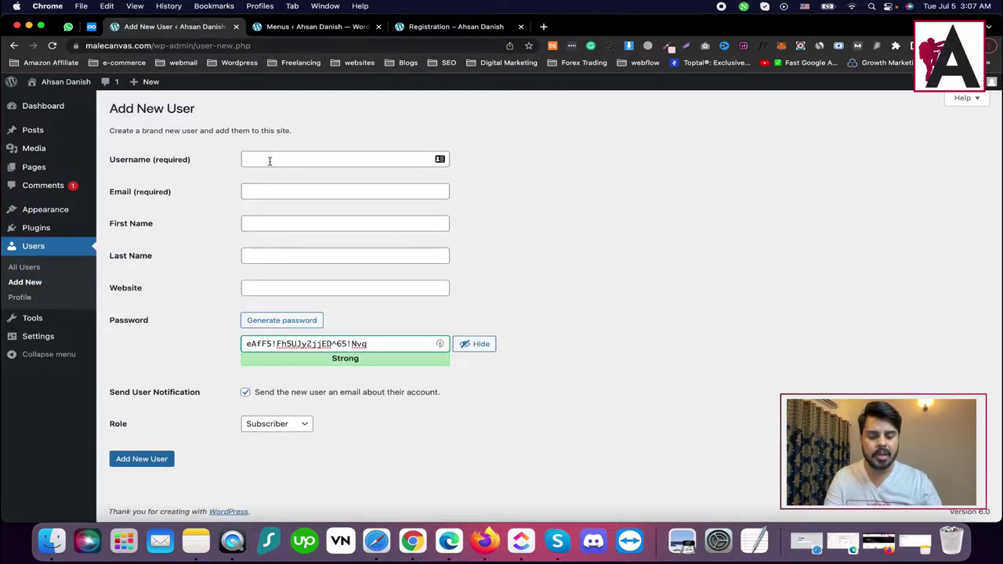
click(270, 161)
text(ahsan dan)
key(BackSpace)
key(BackSpace)
key(Tab)
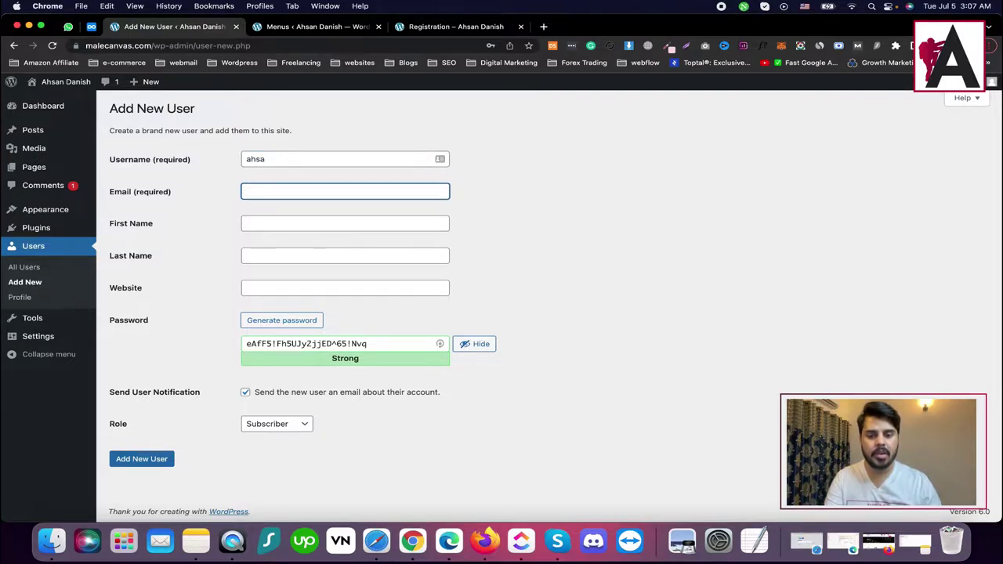
click(286, 161)
text(n)
Fill in the new user's email, first name, last name and website
key(Tab)
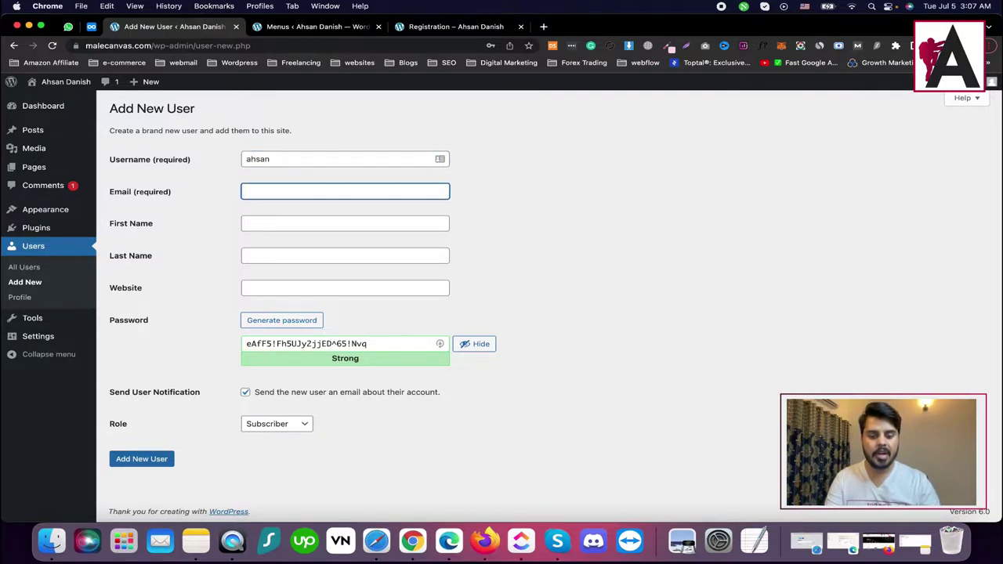
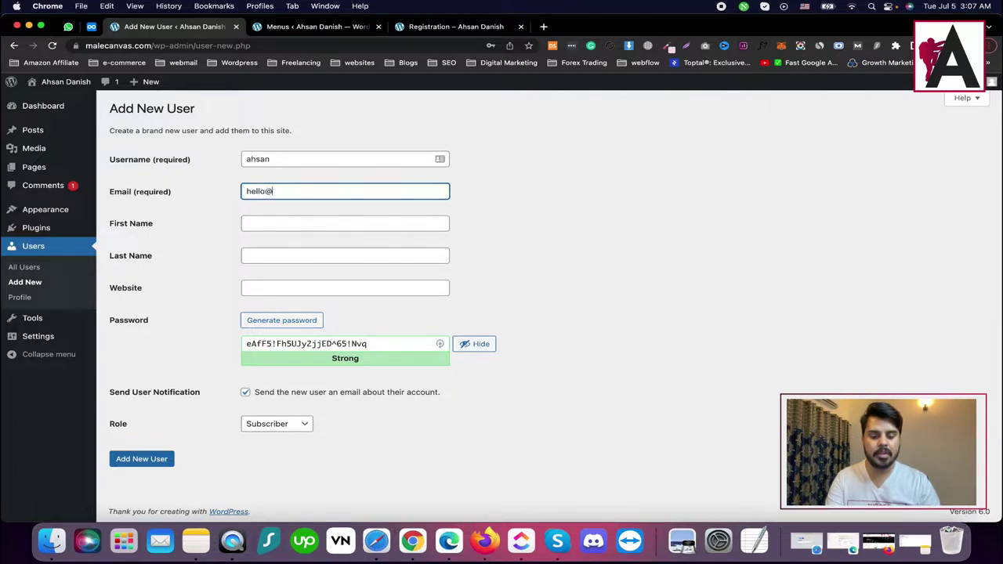
key(Tab)
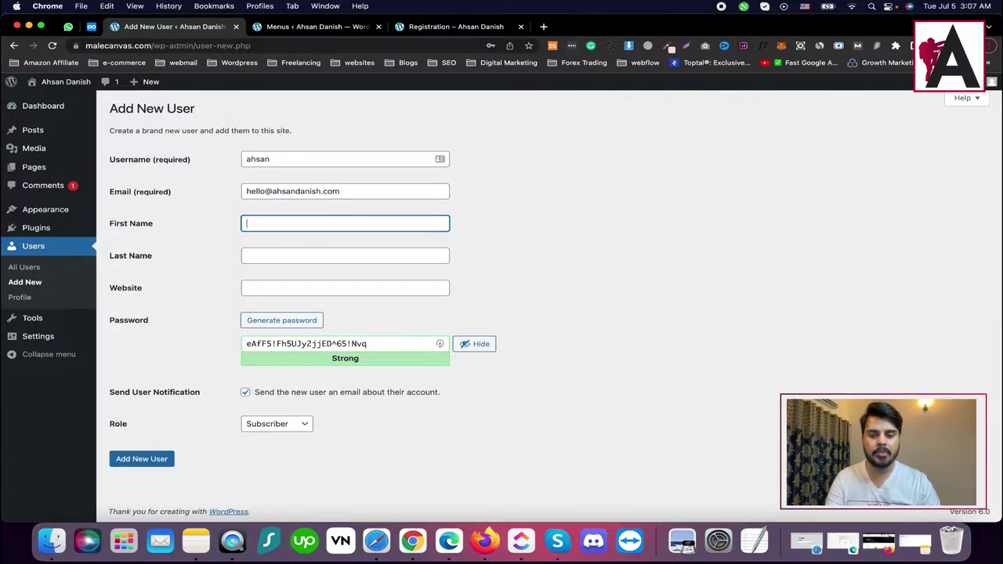
key(Tab)
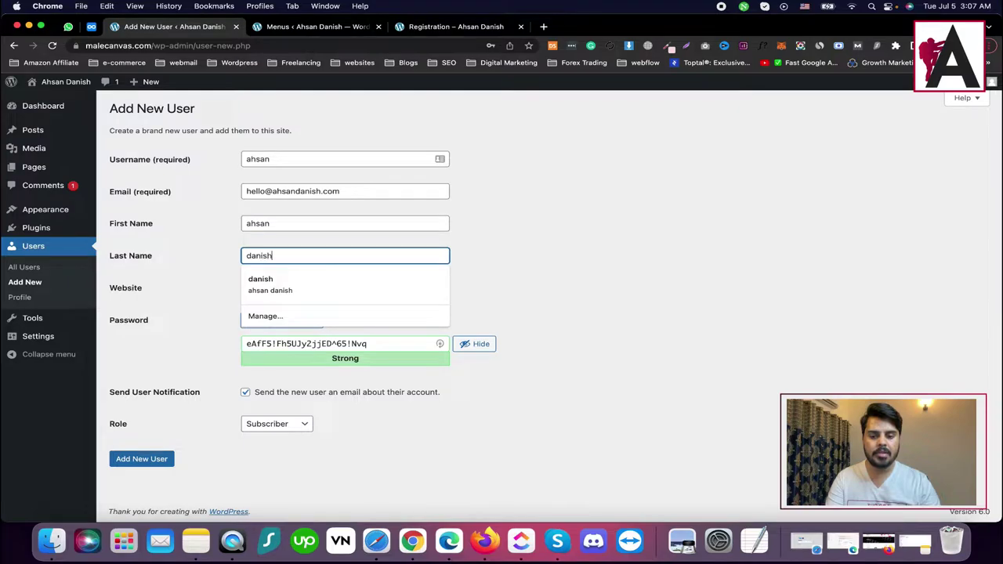
key(Tab)
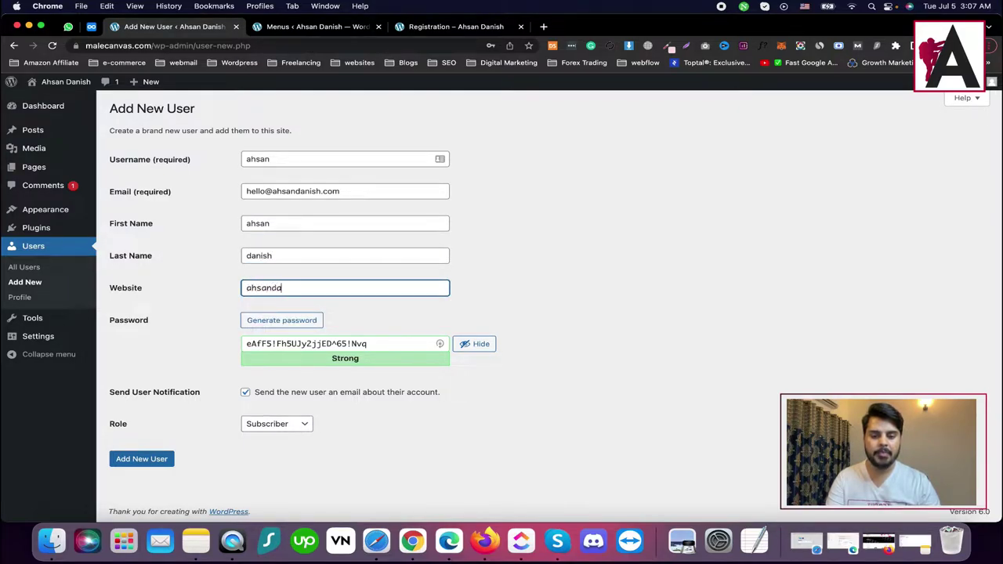
key(Tab)
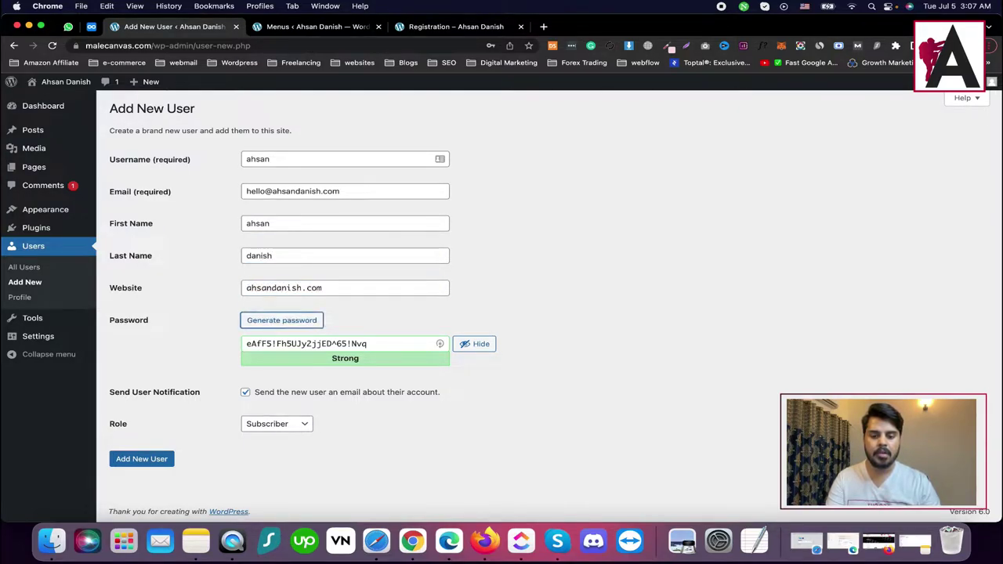
key(Tab)
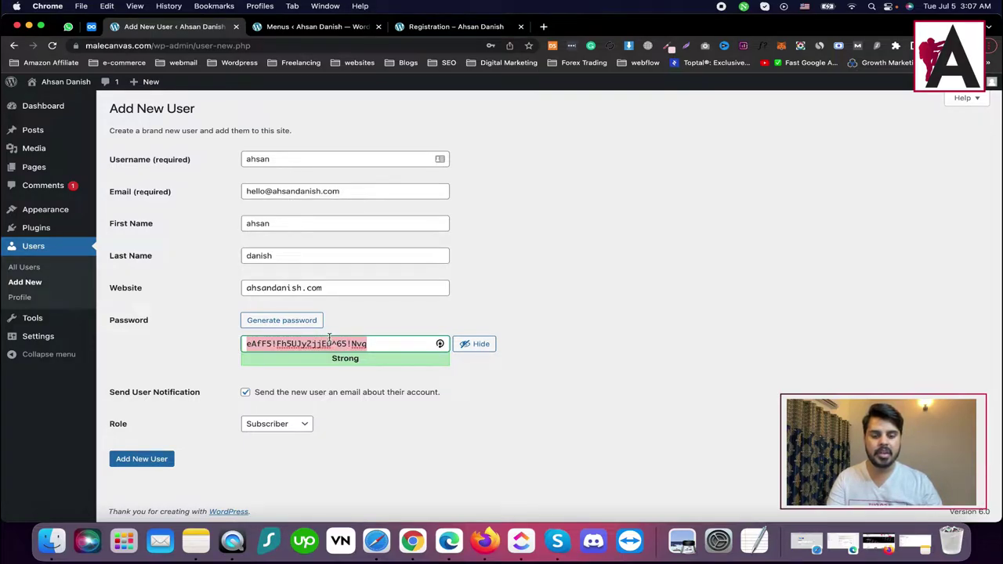
Replace the generated password with a custom weak password and confirm using it
click(368, 344)
drag(369, 344, 240, 344)
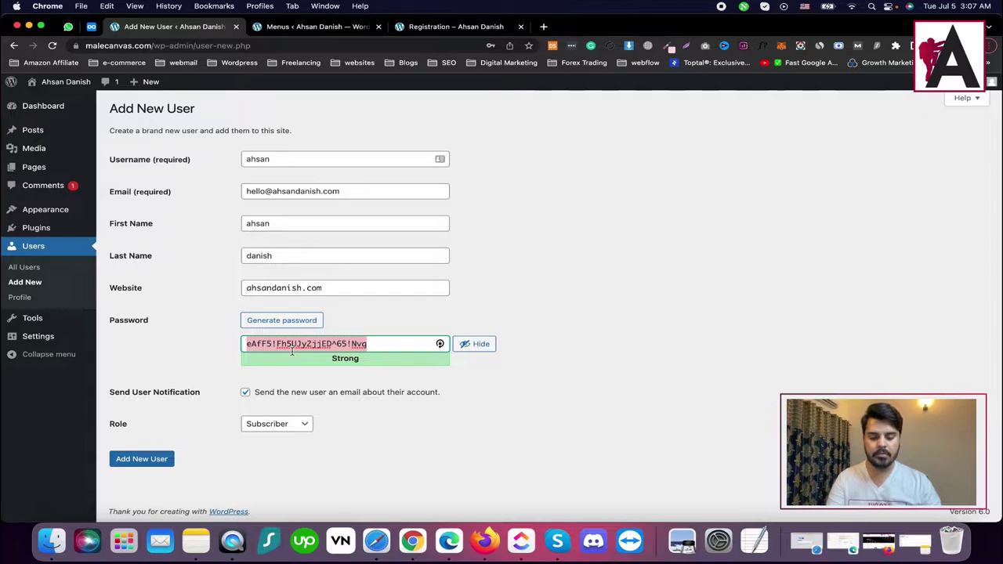
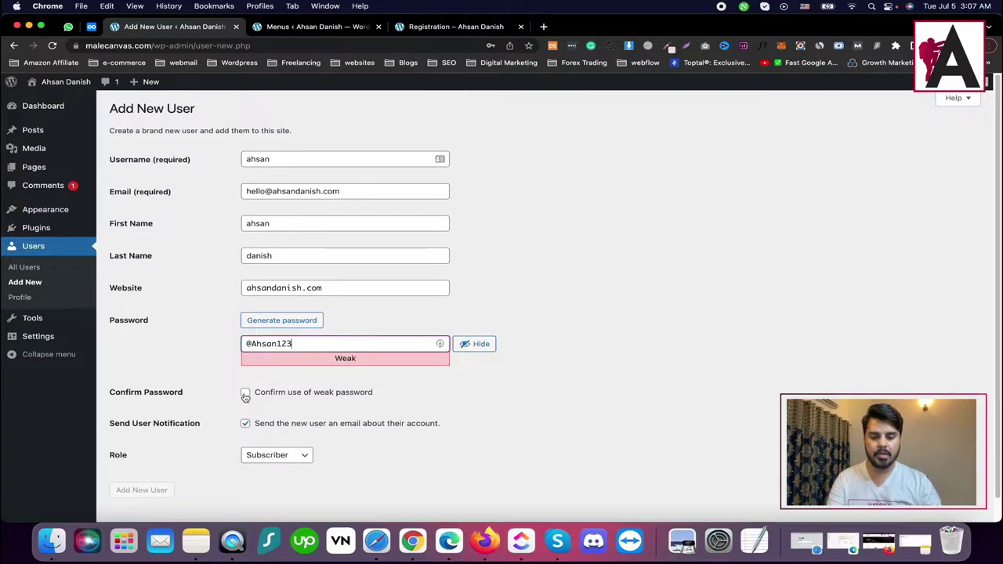
click(245, 392)
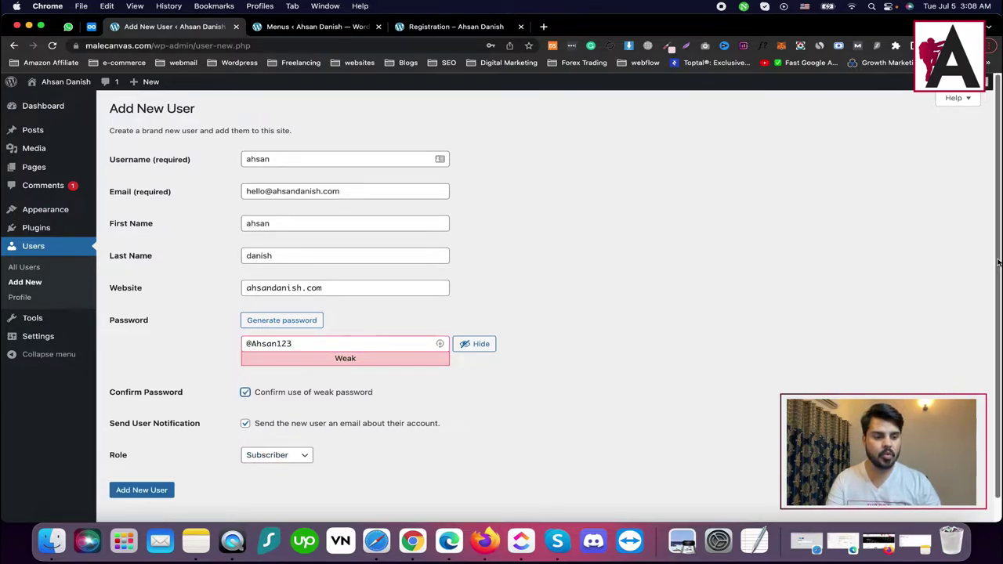
Set the role to Administrator and create the user
scroll(387, 417, down, 1)
click(286, 435)
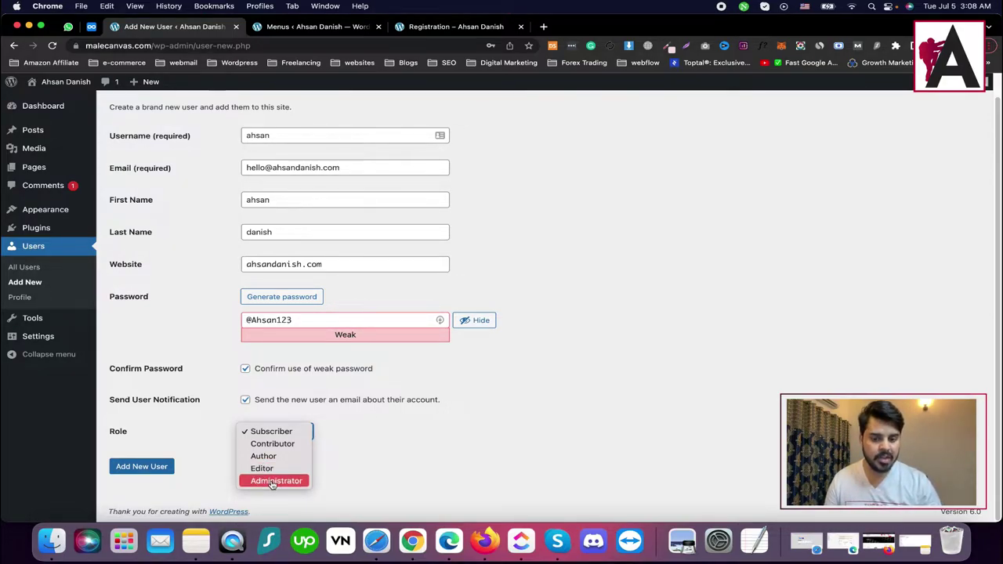
click(272, 482)
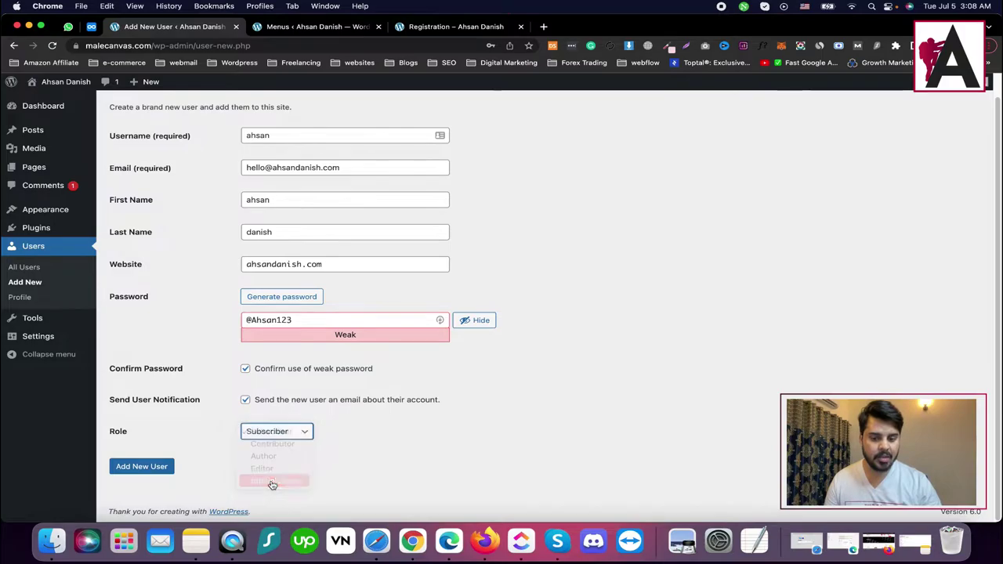
click(145, 470)
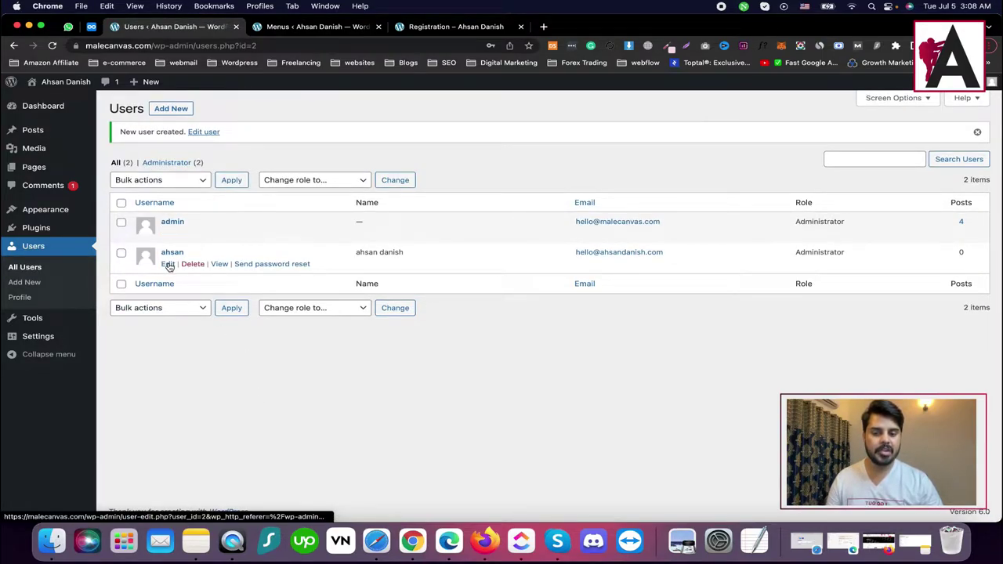
Open an incognito window at the malecanvas.com/wp-admin login page
click(989, 50)
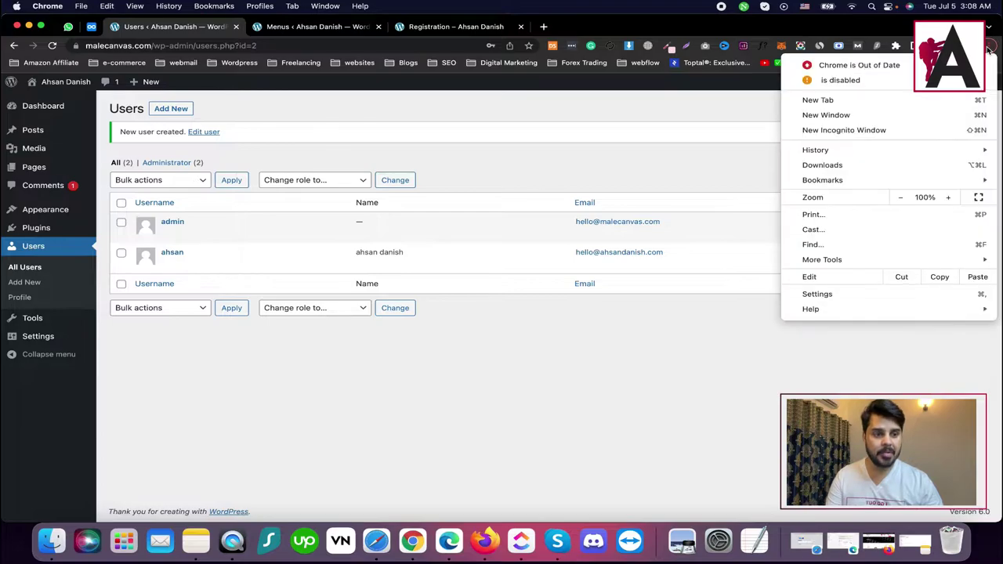
click(856, 131)
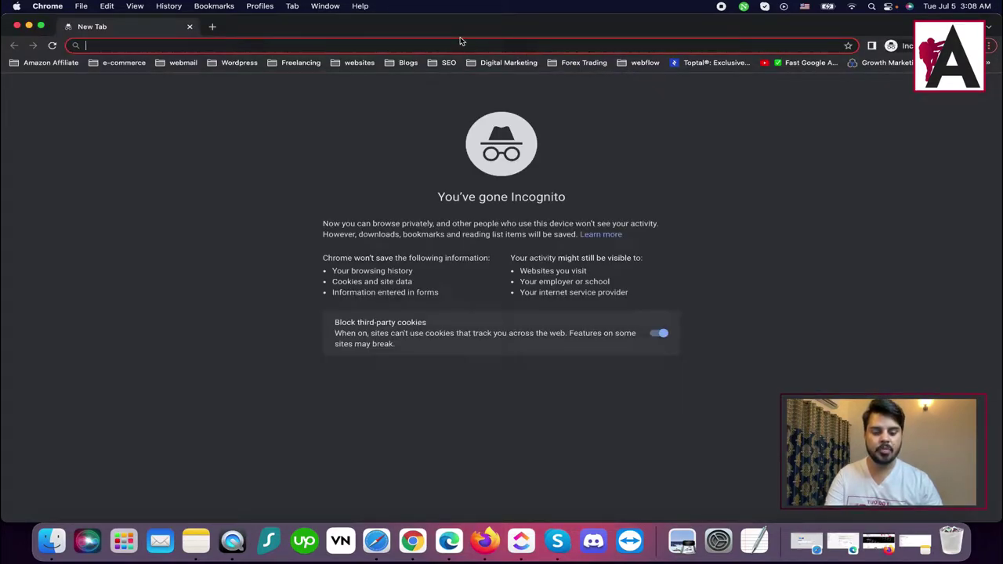
text(malecanvas.com/wp-adm)
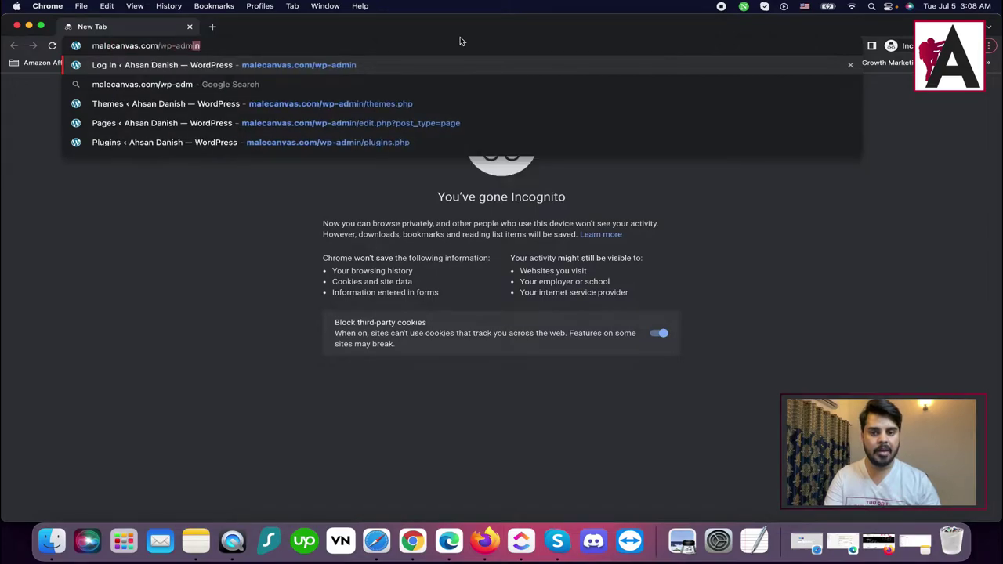
key(Return)
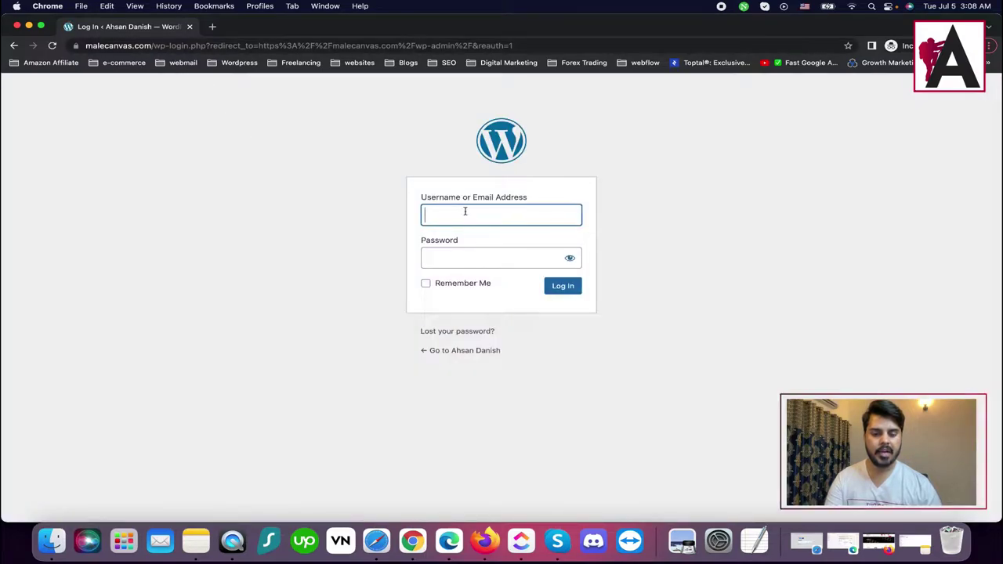
Log in as the new user, then open that user's Edit User page in the admin window
text(ahsan)
key(Tab)
text(*********)
click(563, 285)
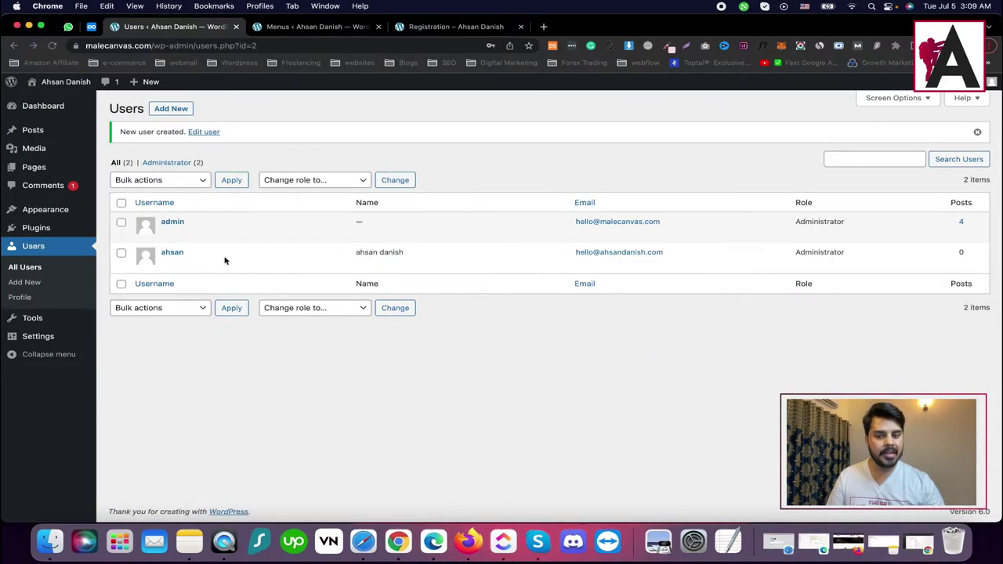
click(168, 264)
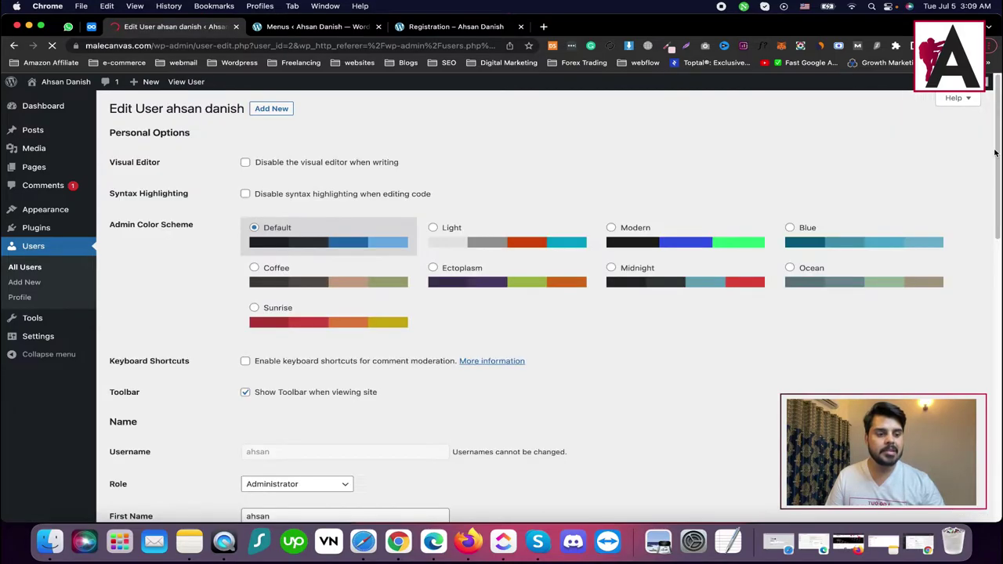
Change the new user's role from Administrator to Author
drag(999, 143, 992, 415)
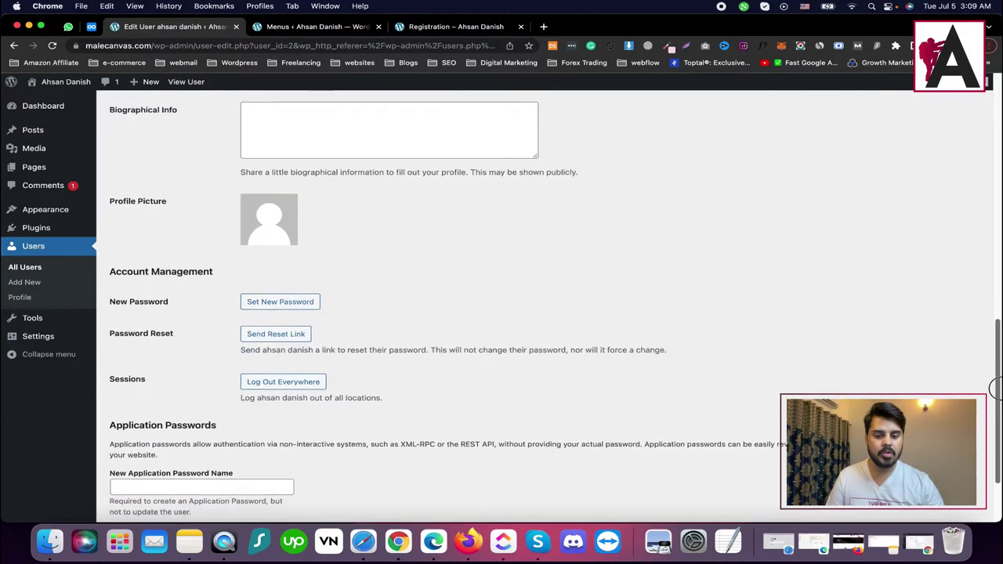
scroll(996, 399, down, 2)
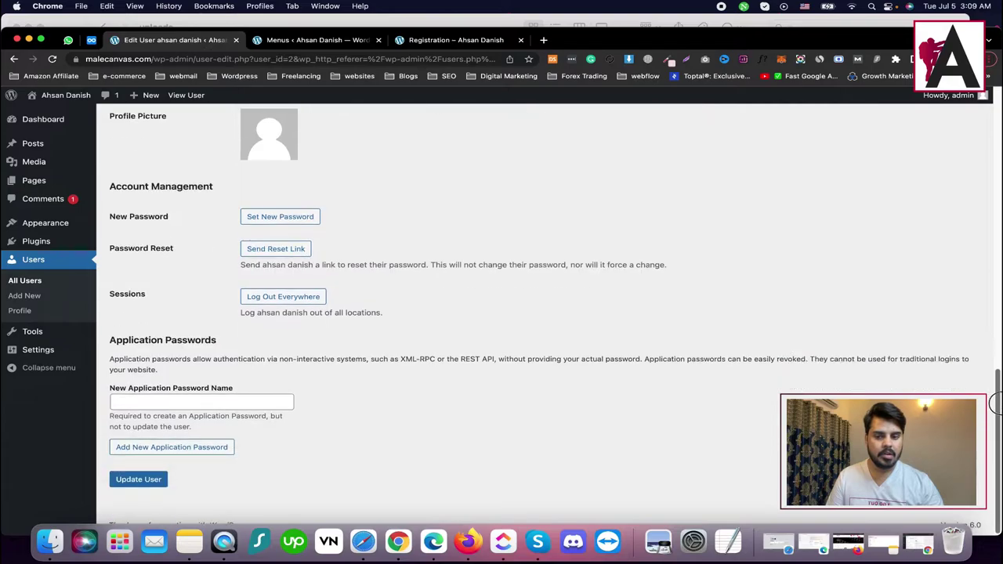
scroll(996, 364, up, 10)
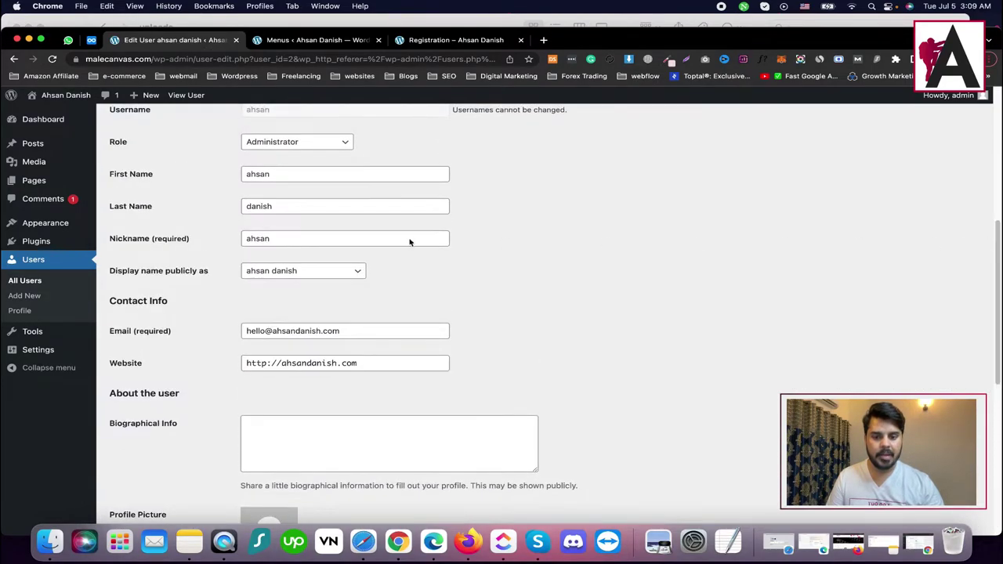
click(296, 144)
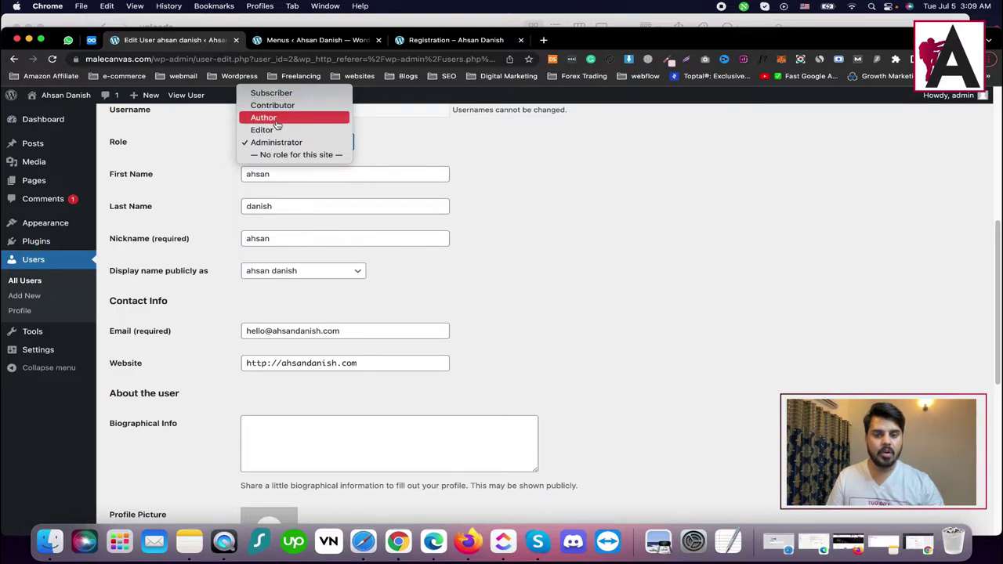
click(276, 117)
scroll(323, 404, down, 10)
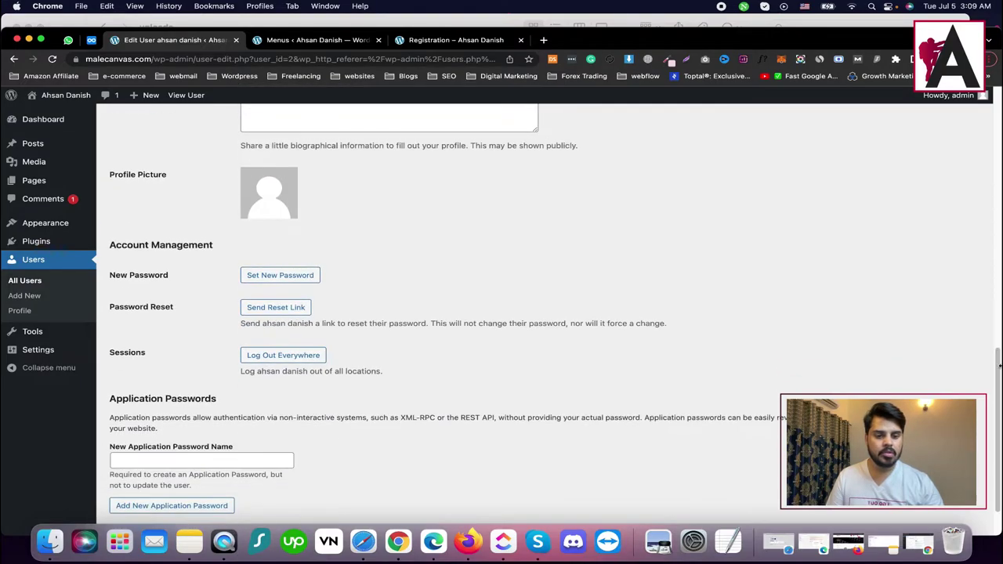
scroll(992, 425, up, 5)
scroll(992, 426, down, 5)
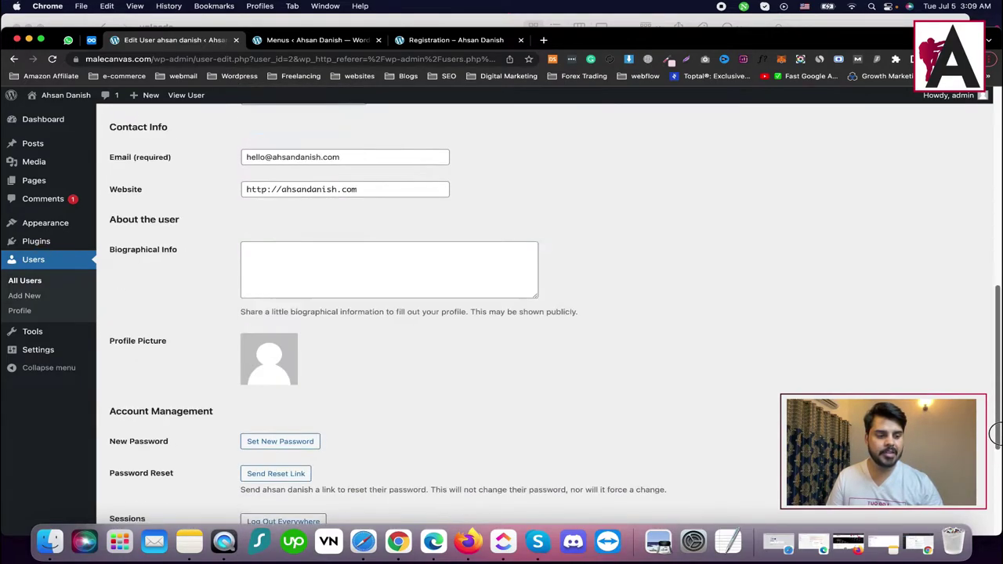
scroll(995, 470, down, 1)
Save the Author role and reload the incognito dashboard to show the reduced Author menu
click(157, 478)
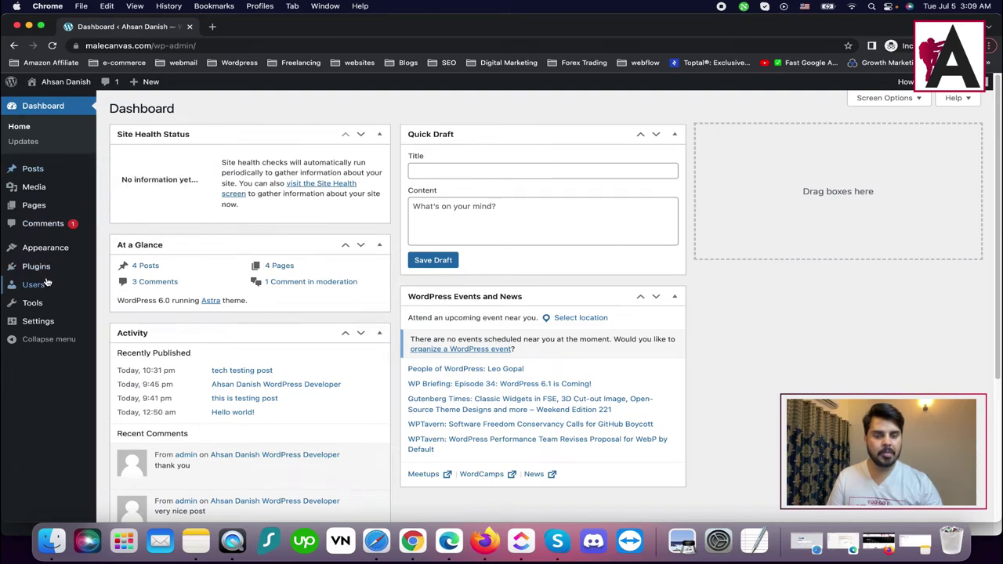
mouse_move(45, 283)
click(51, 46)
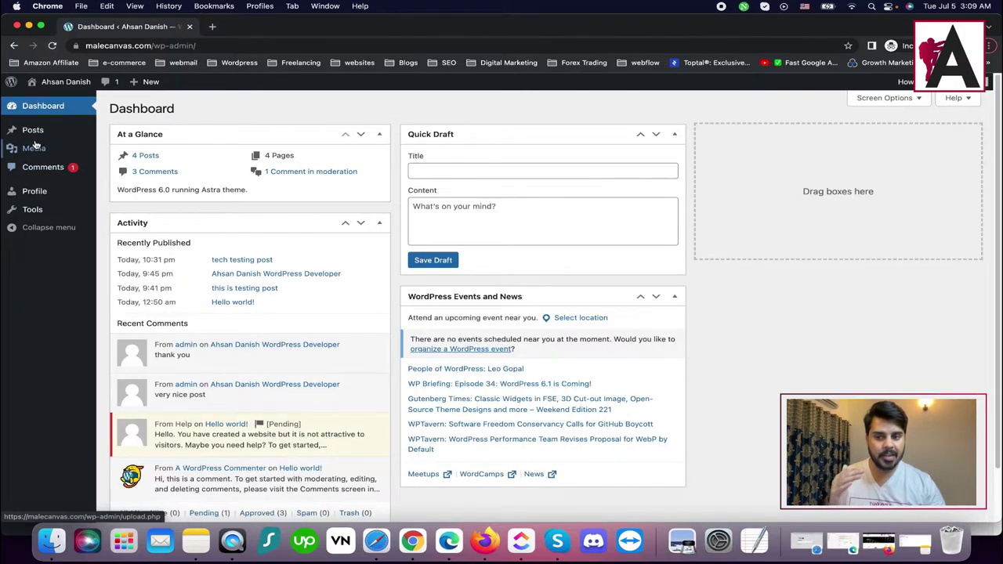
mouse_move(36, 138)
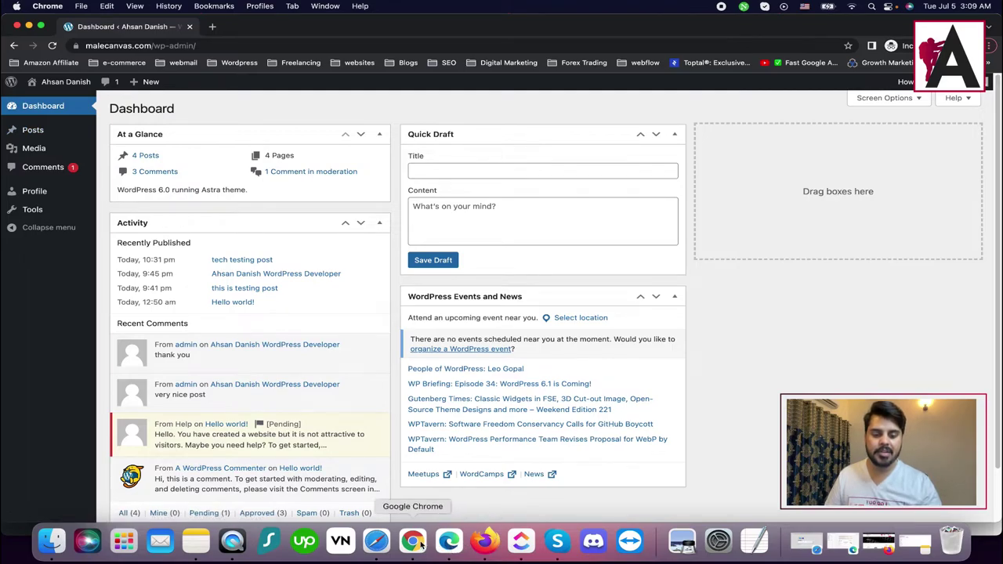
Close the incognito window and open the admin's own Profile page
click(19, 27)
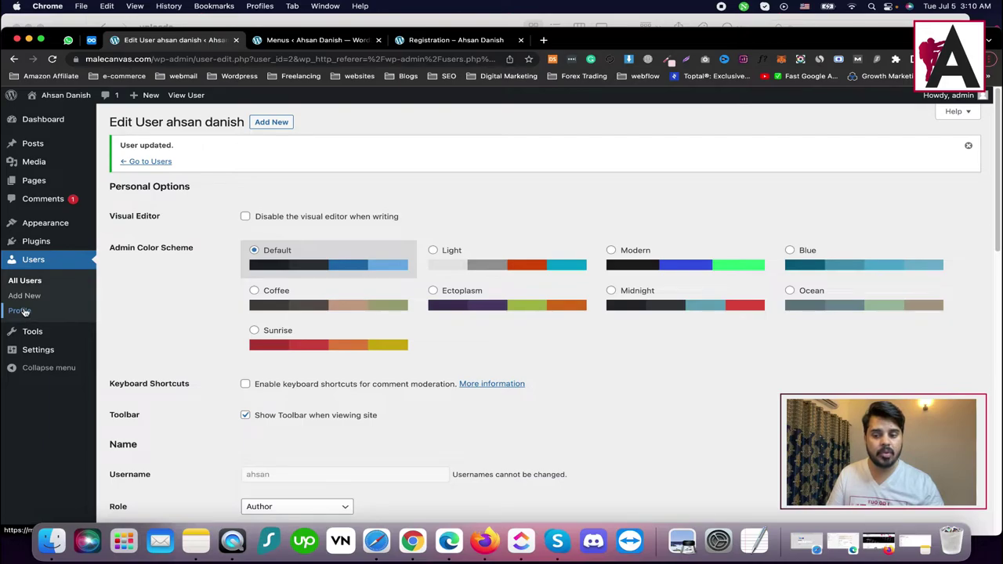
click(28, 314)
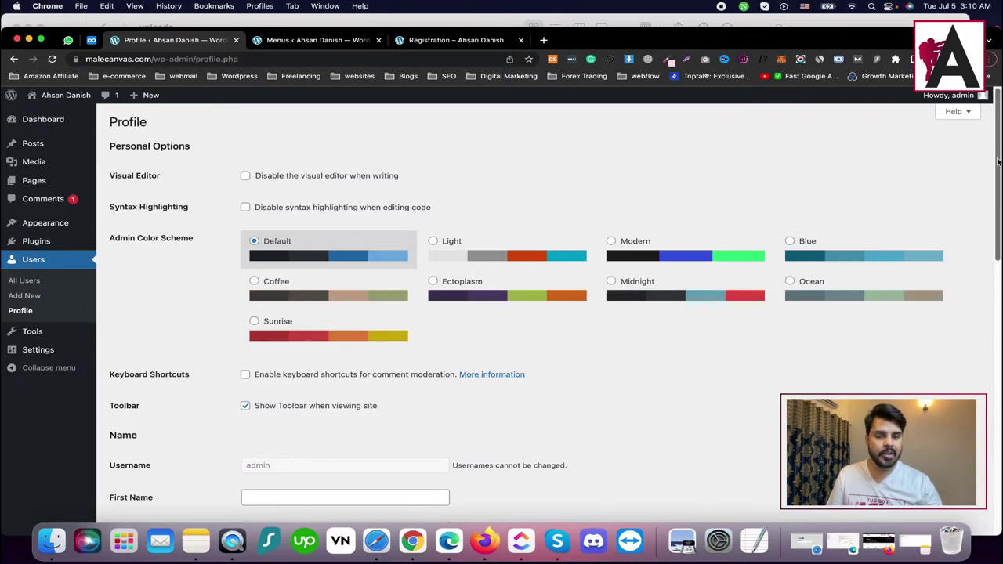
Select the Ectoplasm admin colour scheme and maximize the browser window
drag(997, 168, 997, 220)
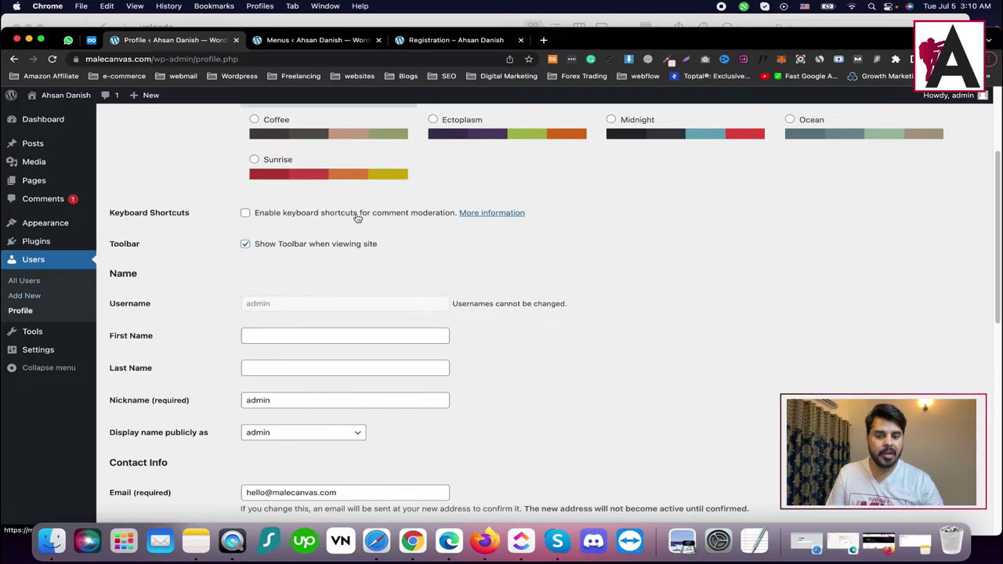
click(444, 125)
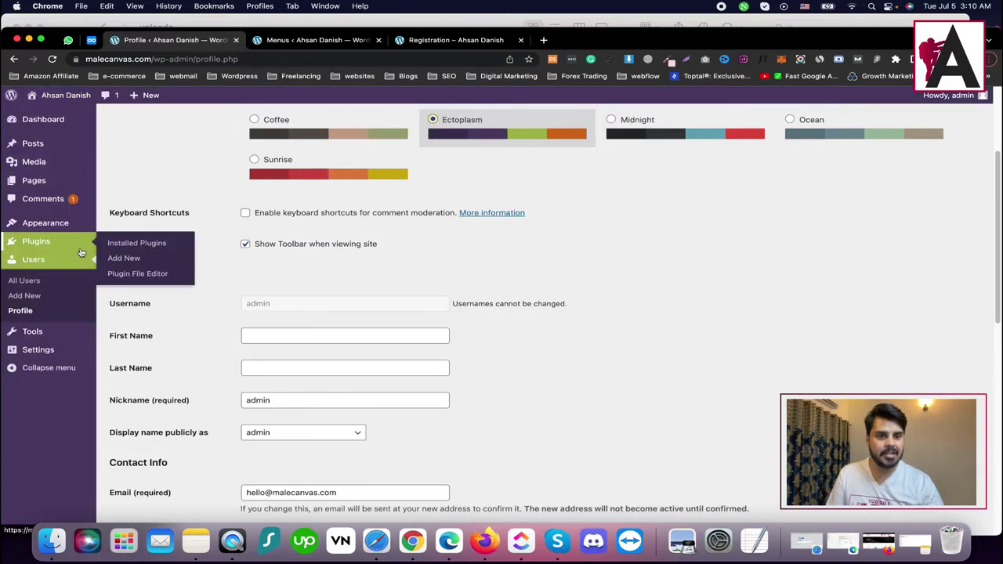
click(285, 335)
drag(996, 254, 995, 320)
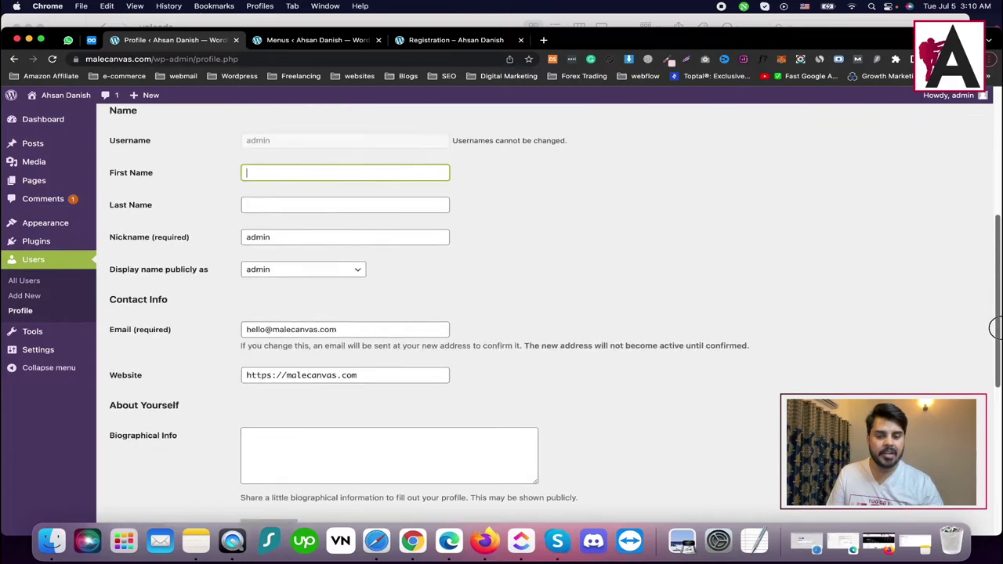
scroll(995, 320, down, 5)
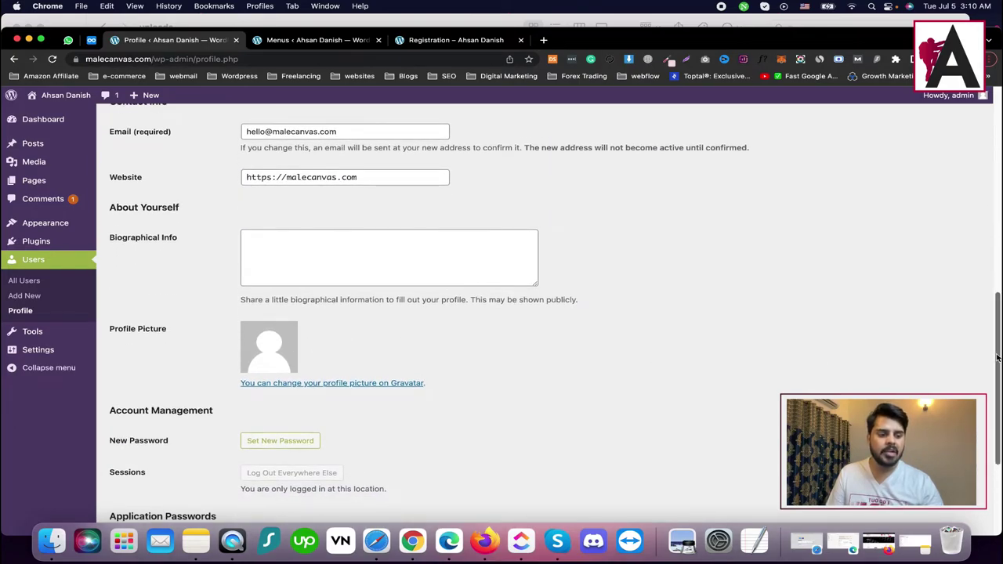
scroll(995, 359, up, 5)
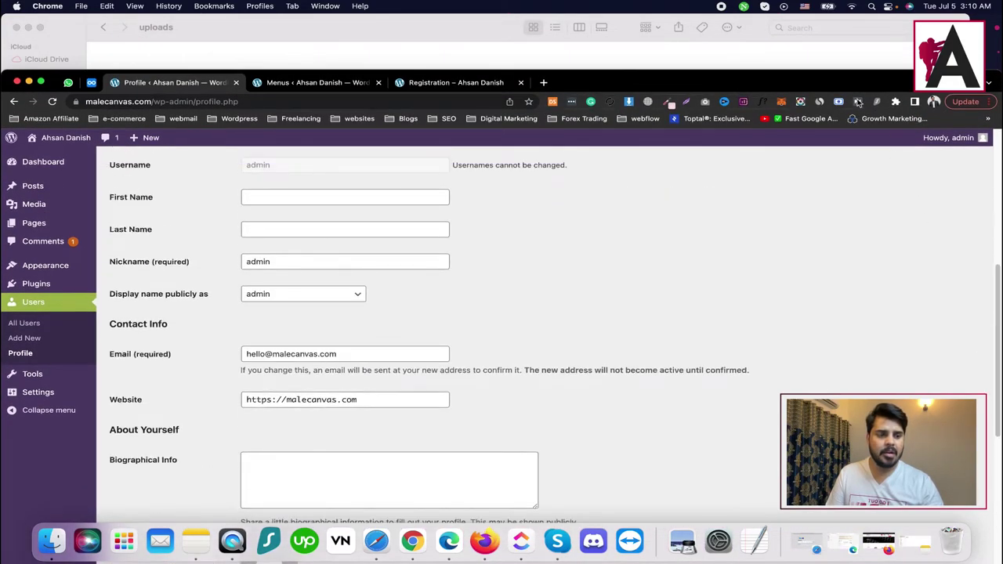
double_click(845, 82)
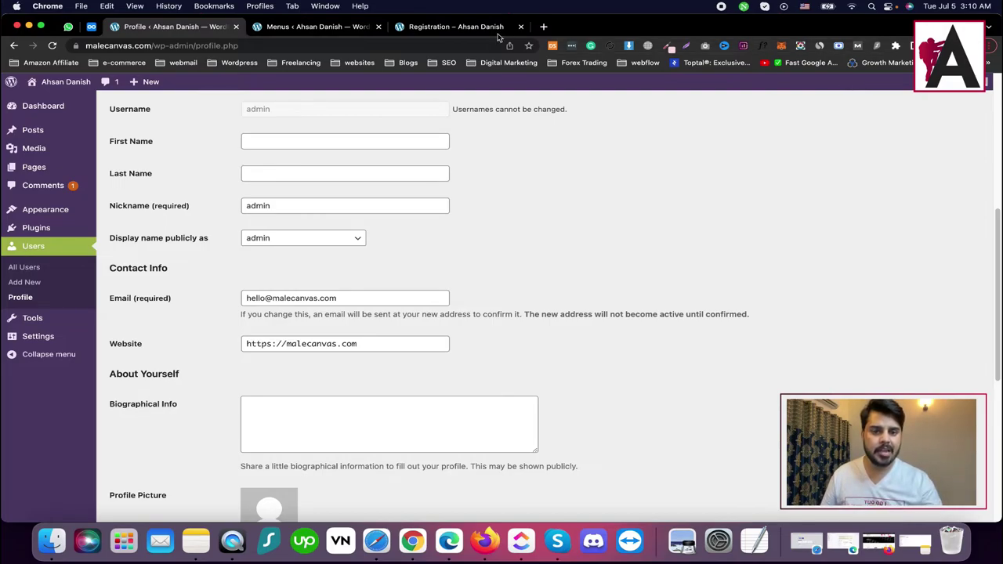
Go from the Registration tab to the site's home page and open the tech testing post
click(313, 30)
click(442, 27)
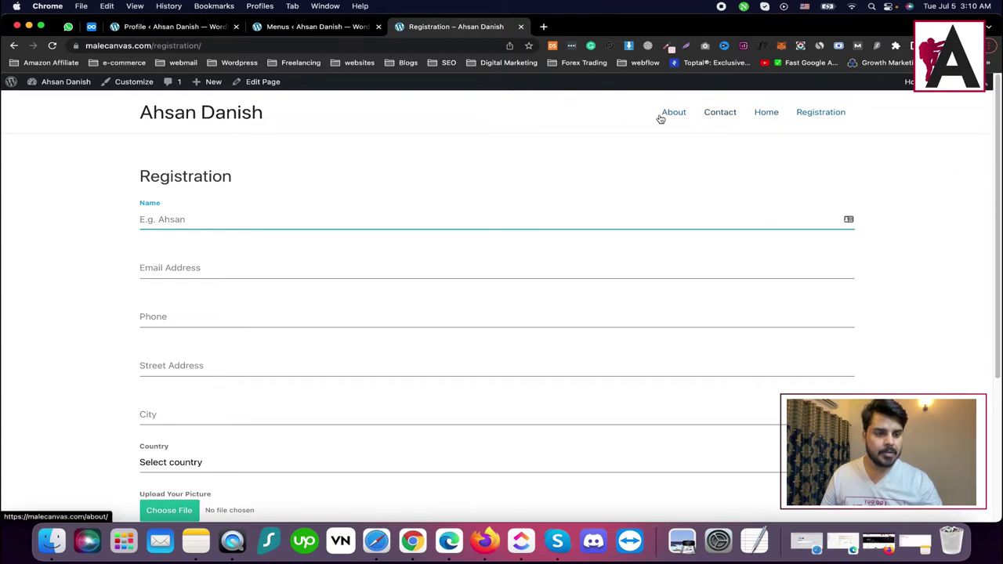
click(196, 112)
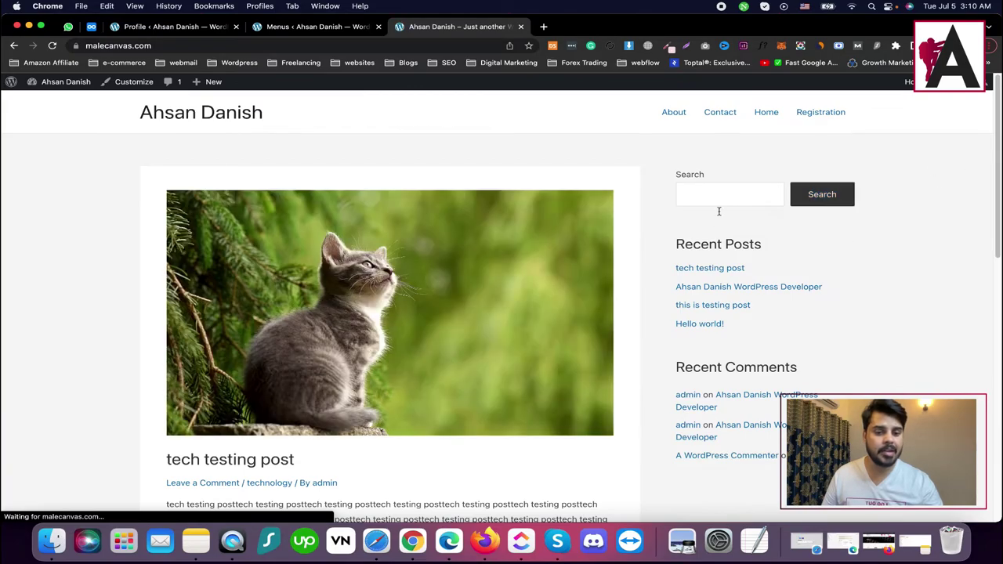
click(268, 460)
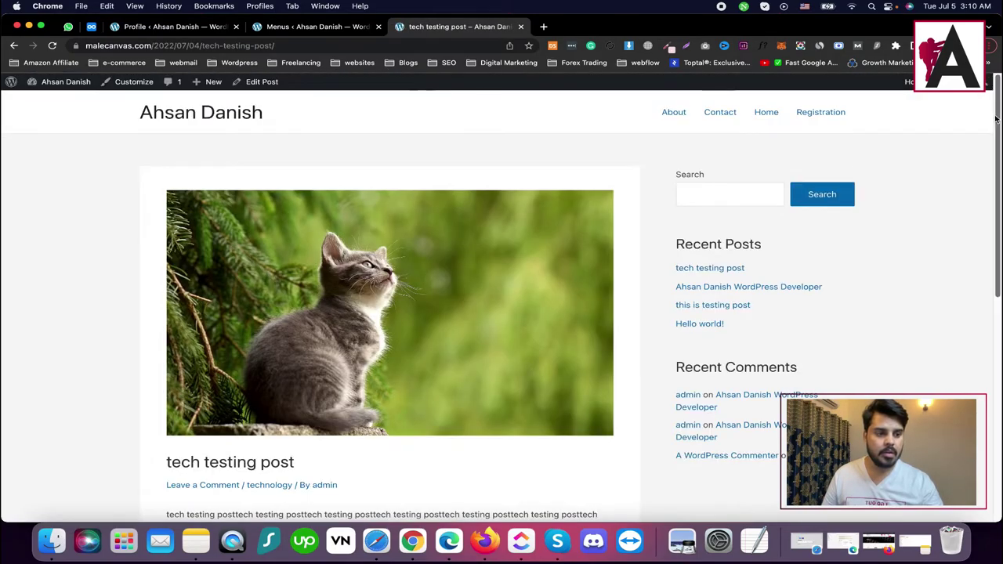
Write a short comment on the tech testing post and post it
scroll(988, 345, down, 10)
drag(988, 339, 978, 359)
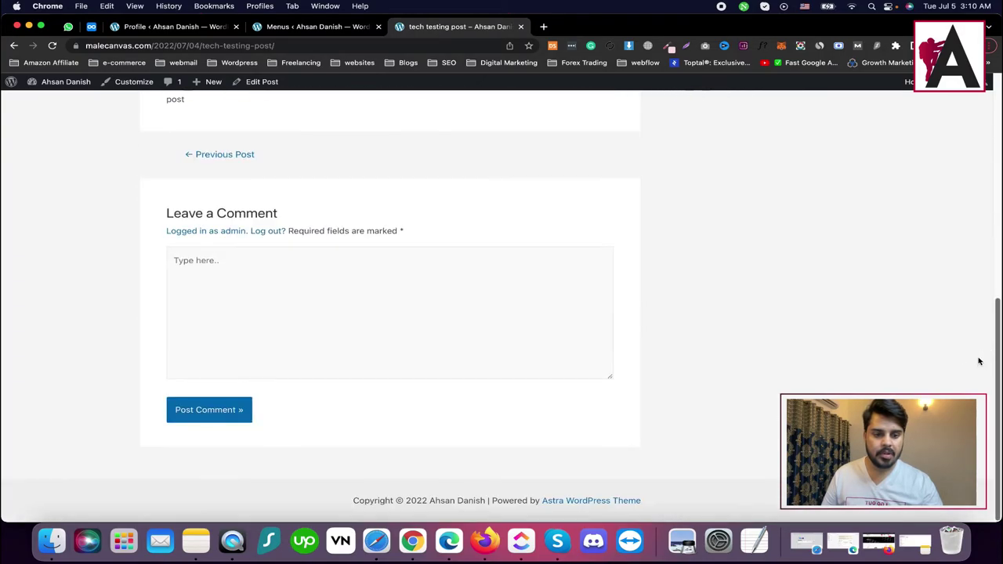
click(394, 286)
text(ahsan)
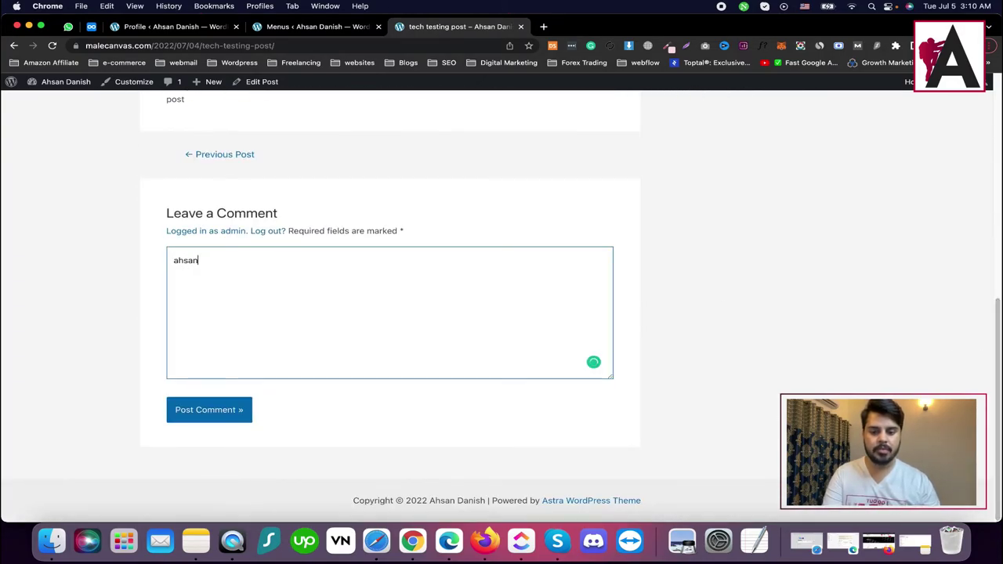
click(231, 410)
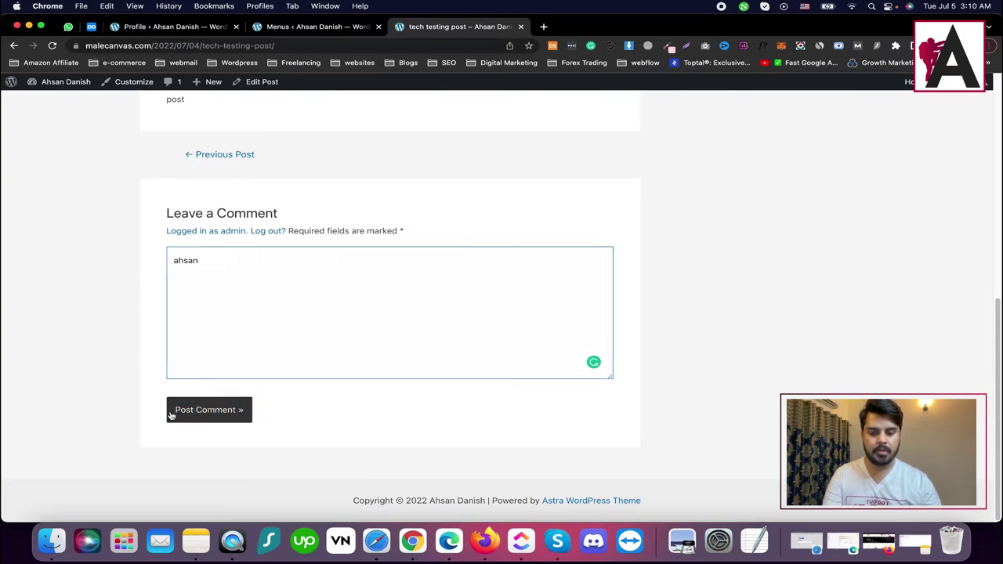